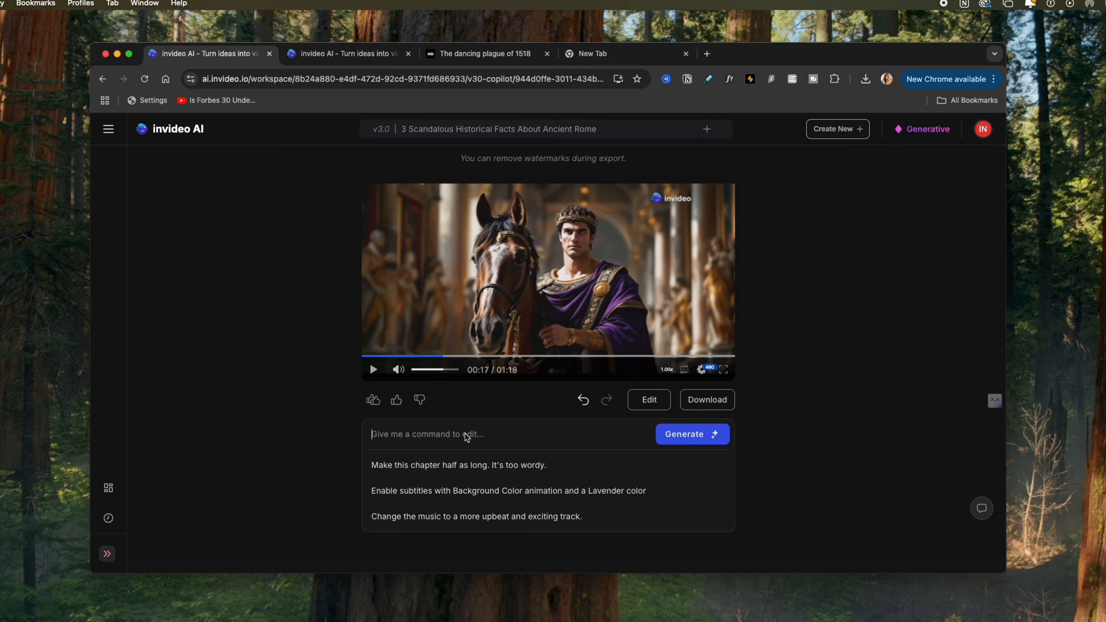
# Step: Generate an edit of the Ancient Rome video with the command "Lower the volume of the background music"
pyautogui.write('Lower the vol')
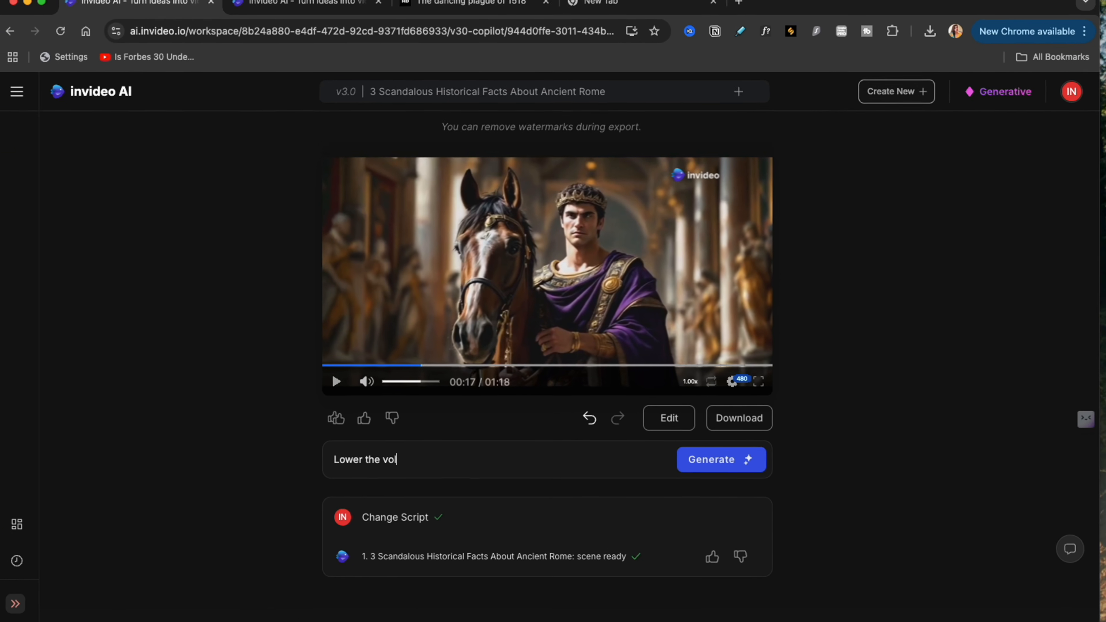
pyautogui.write('ume of the background music')
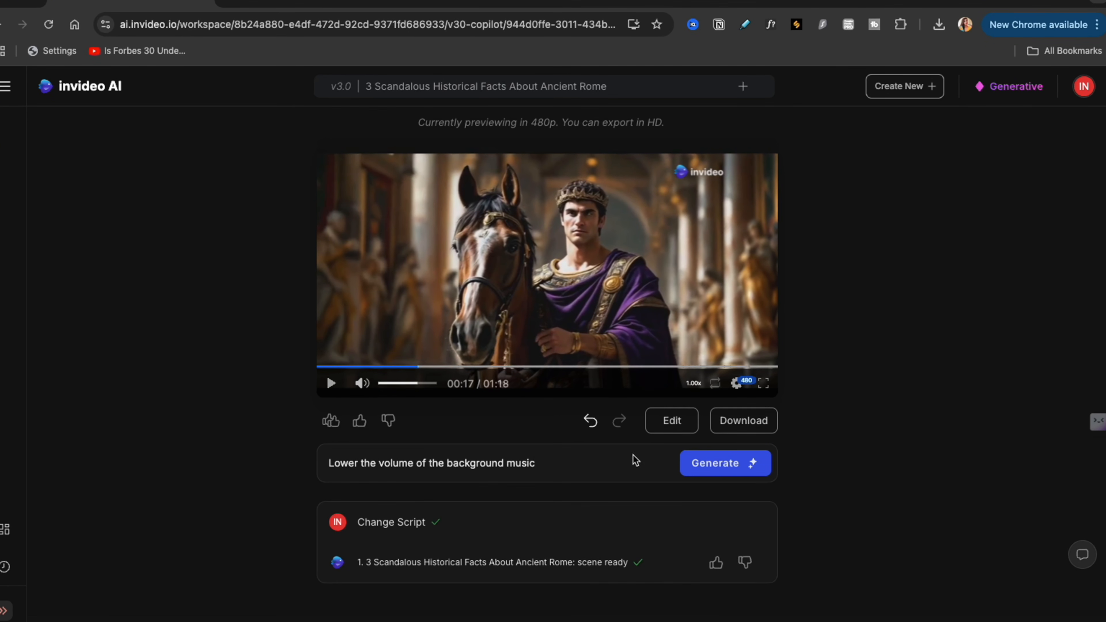
pyautogui.click(686, 463)
pyautogui.click(477, 367)
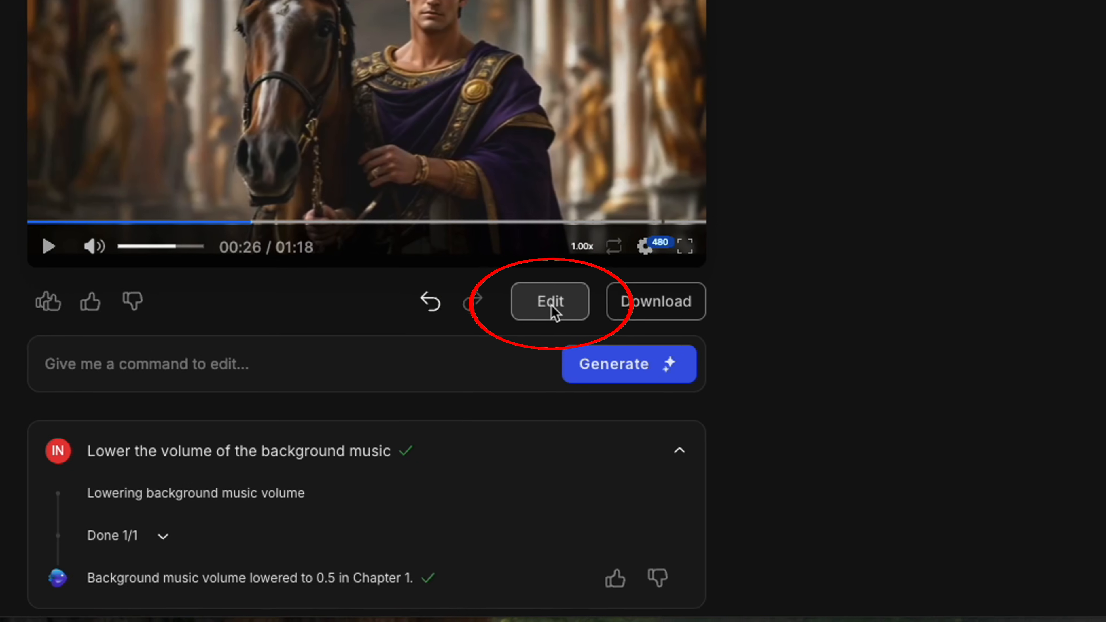
# Step: Open the Ancient Rome video for editing and look through its script, music and preset settings
pyautogui.click(552, 305)
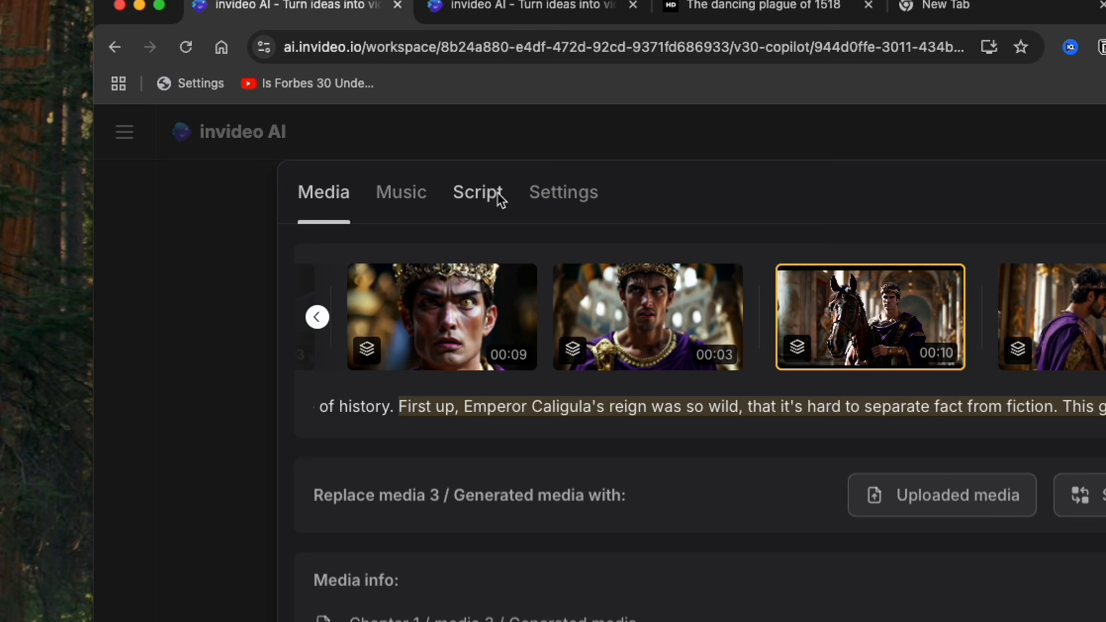
pyautogui.click(501, 201)
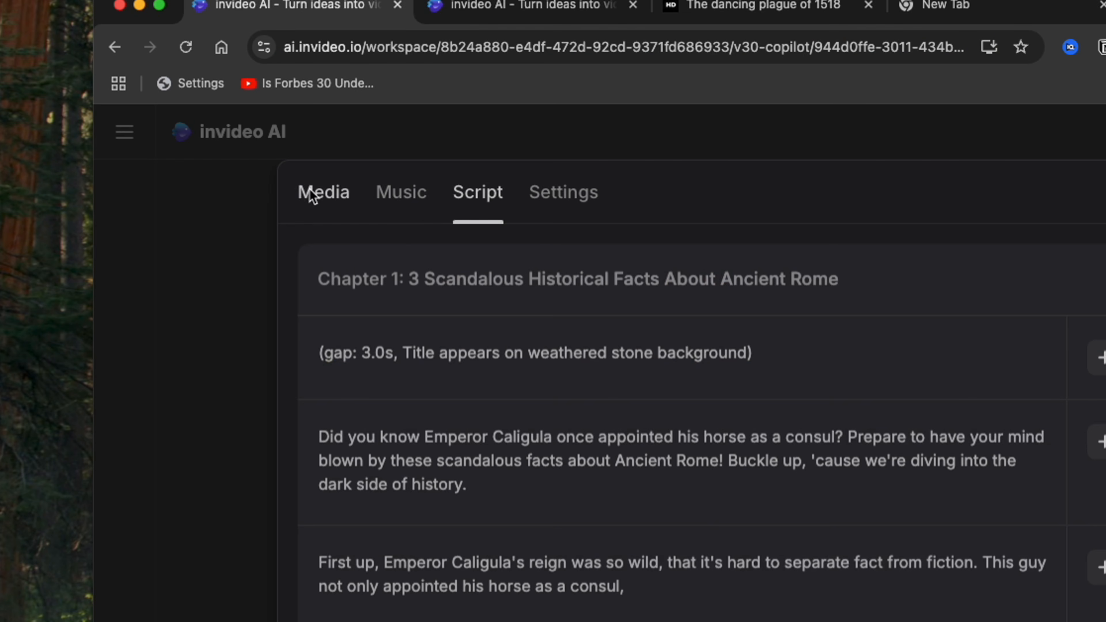
pyautogui.click(403, 203)
pyautogui.click(574, 199)
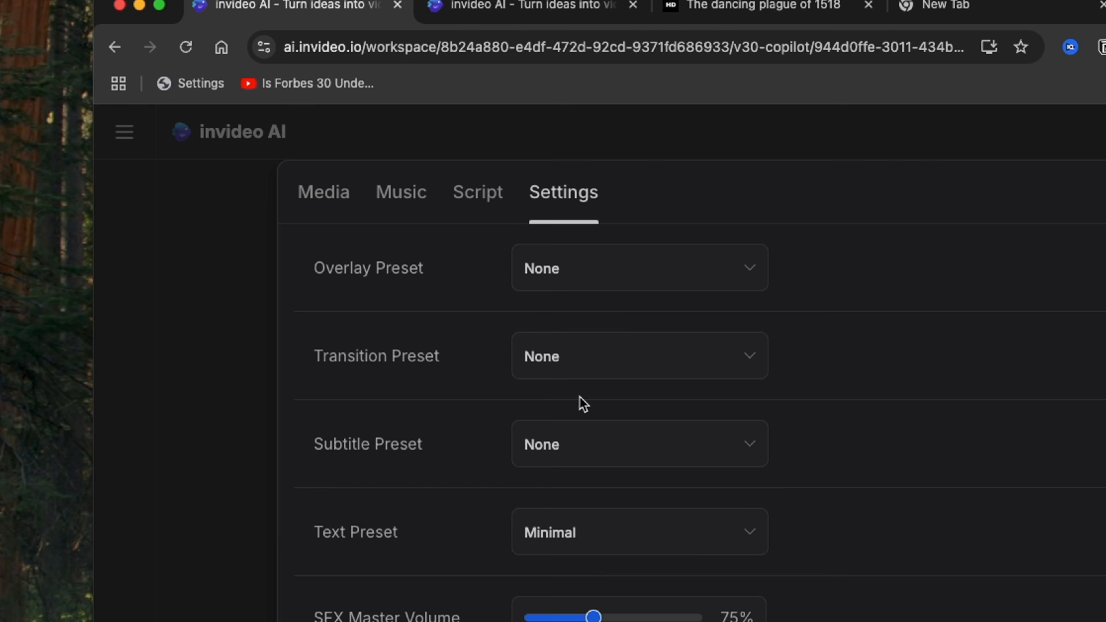
pyautogui.scroll(-5, 701, 616)
pyautogui.scroll(5, 382, 228)
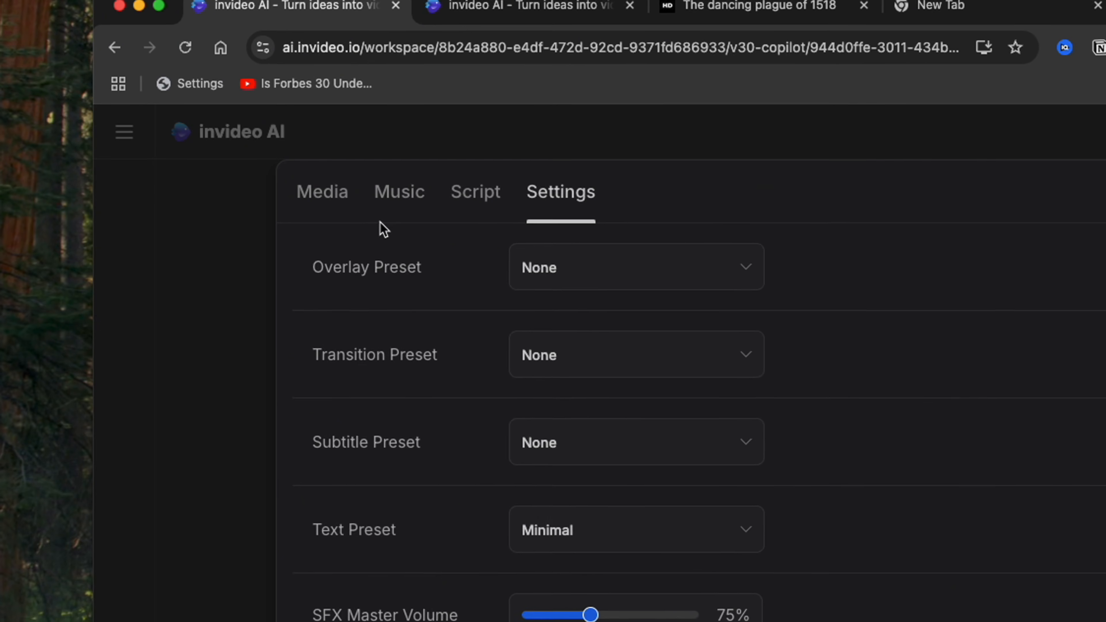
# Step: Generate a 5-second 16:9 replacement clip in the video's style from the prompt "gladiators fighting in the colosseum wide shot"
pyautogui.click(322, 191)
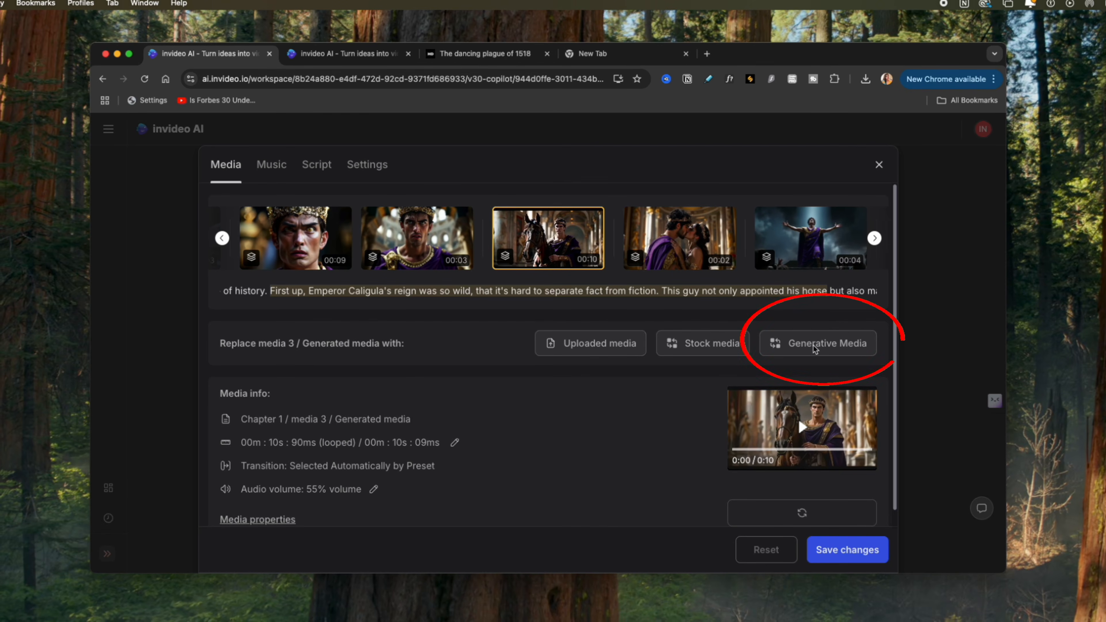
pyautogui.click(815, 348)
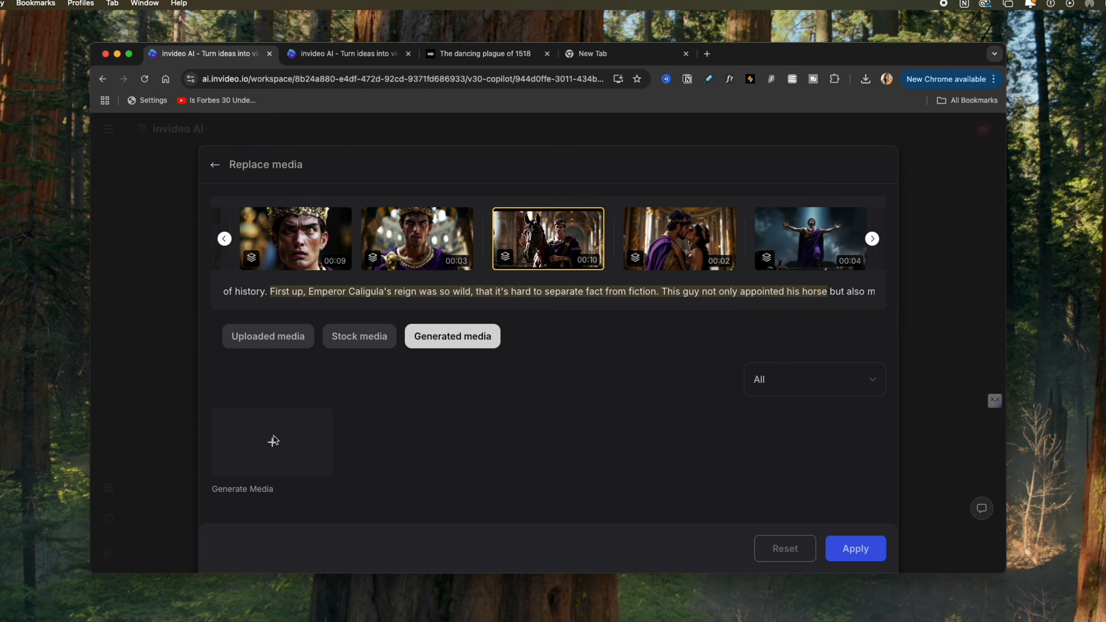
pyautogui.click(273, 440)
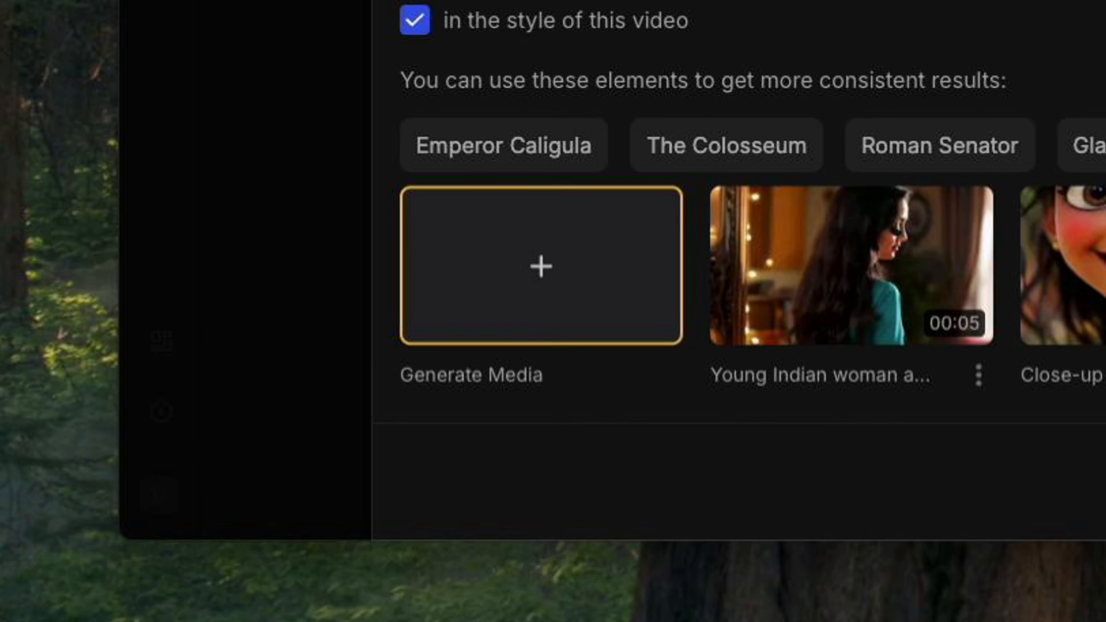
pyautogui.click(272, 454)
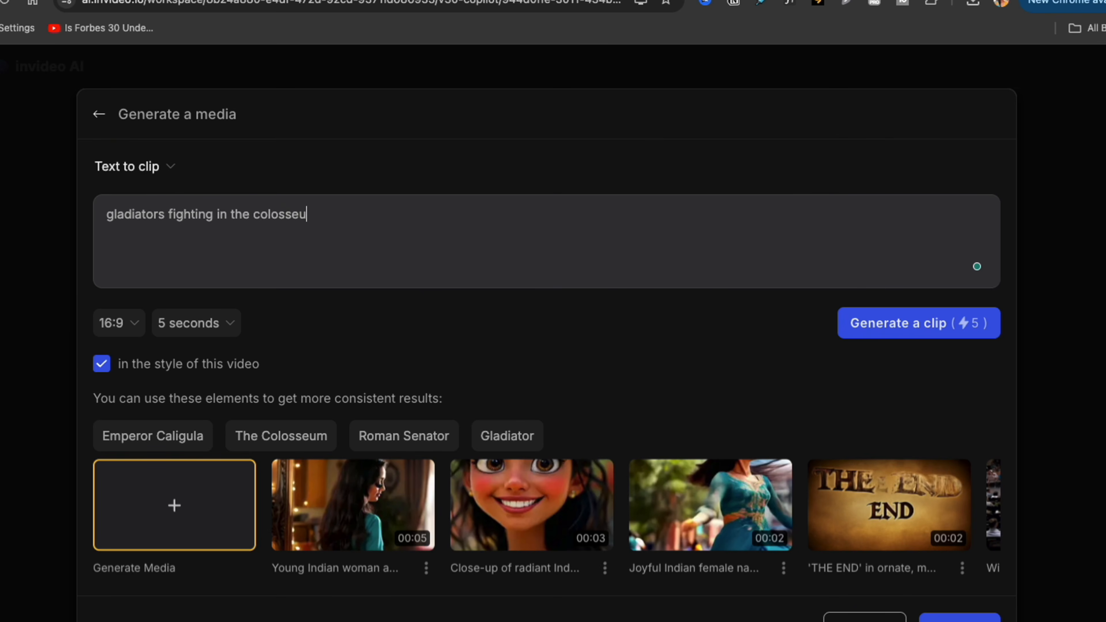
pyautogui.click(317, 238)
pyautogui.write('wide shot')
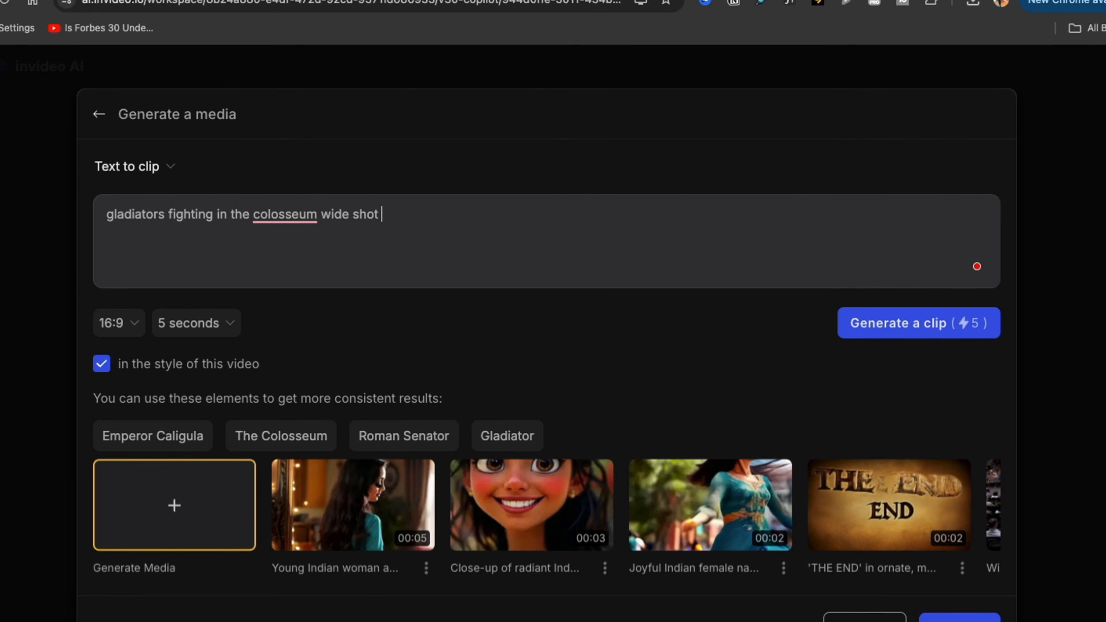
pyautogui.click(921, 320)
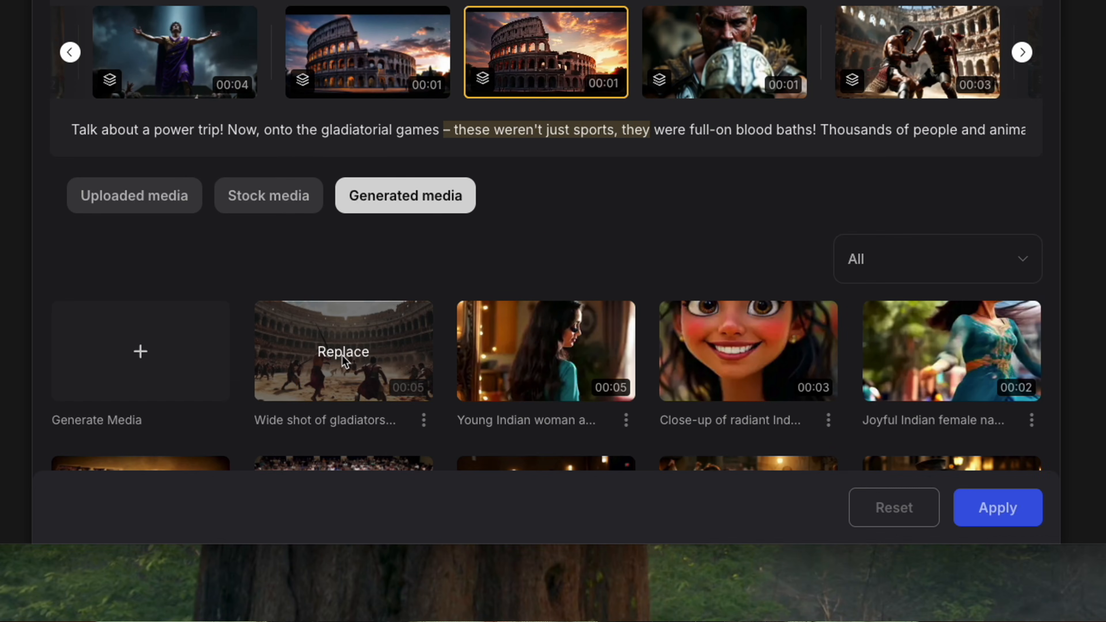
# Step: Replace the second Colosseum clip in the gladiatorial games passage with the generated gladiator wide shot and save the changes
pyautogui.click(344, 353)
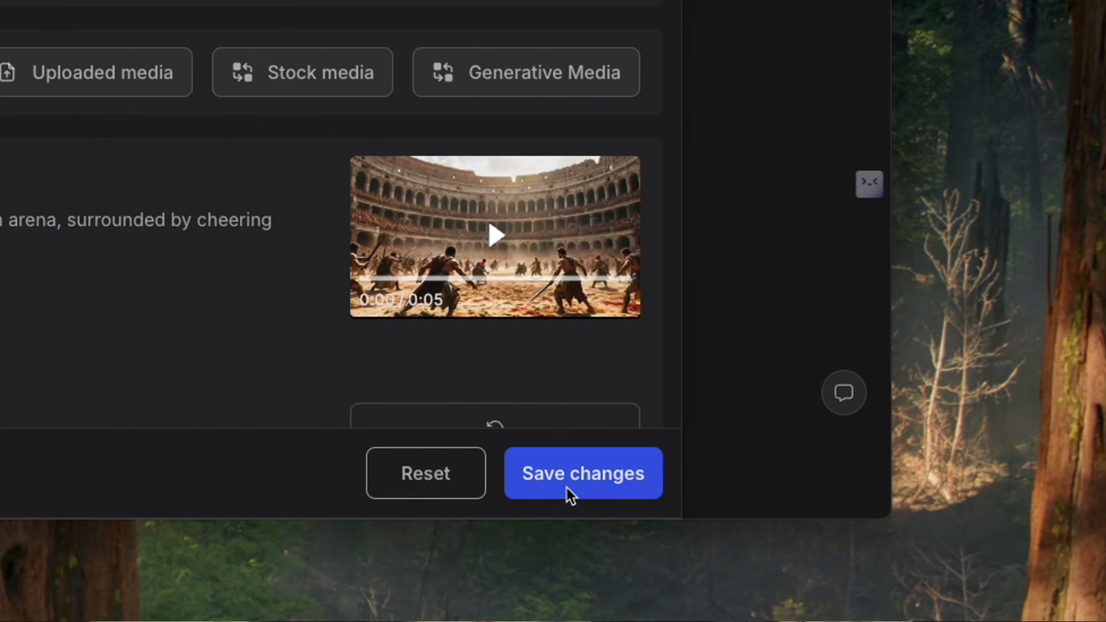
pyautogui.click(570, 494)
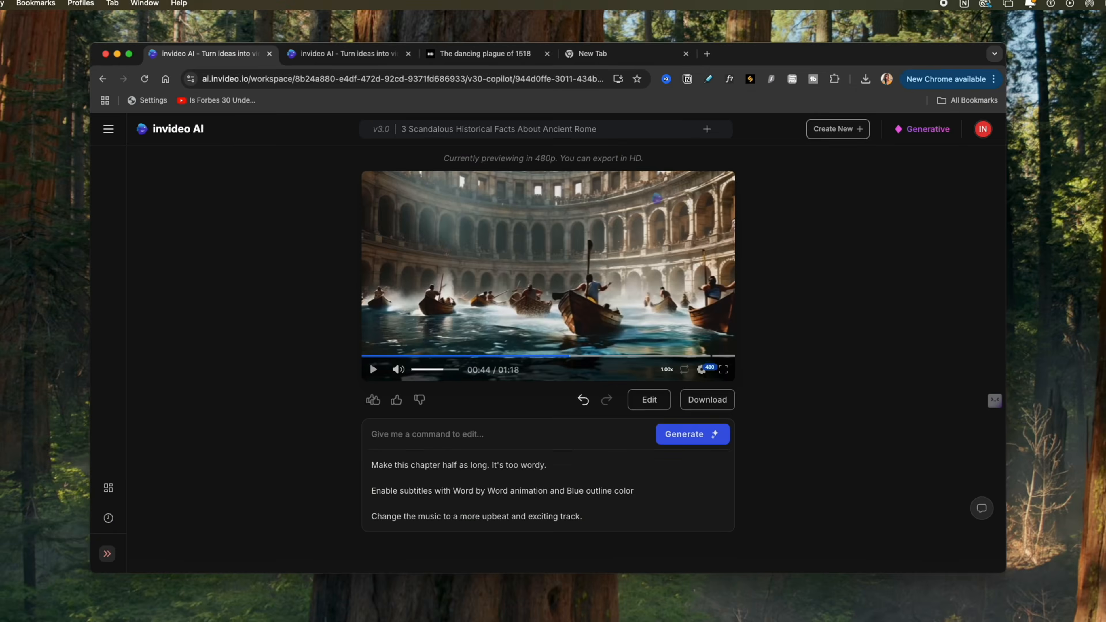
# Step: Write an edit command to change the voiceover, and another one beginning with "change the second"
pyautogui.write('change the voiceov')
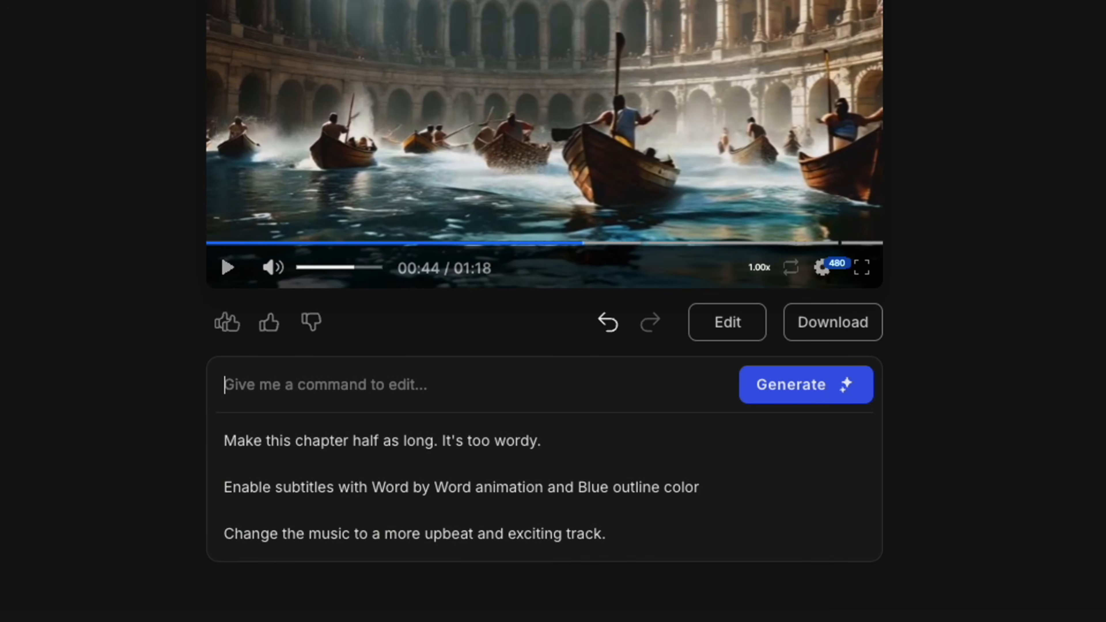
pyautogui.write('change the second')
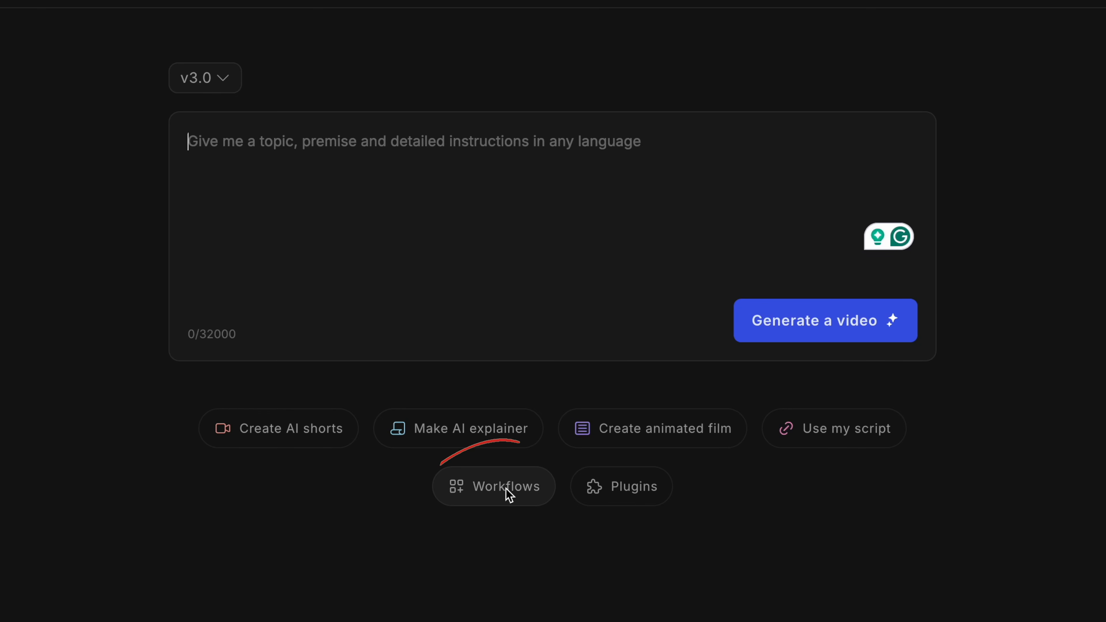
# Step: Choose the custom scripted video workflow and set it to create a video for Instagram
pyautogui.click(507, 493)
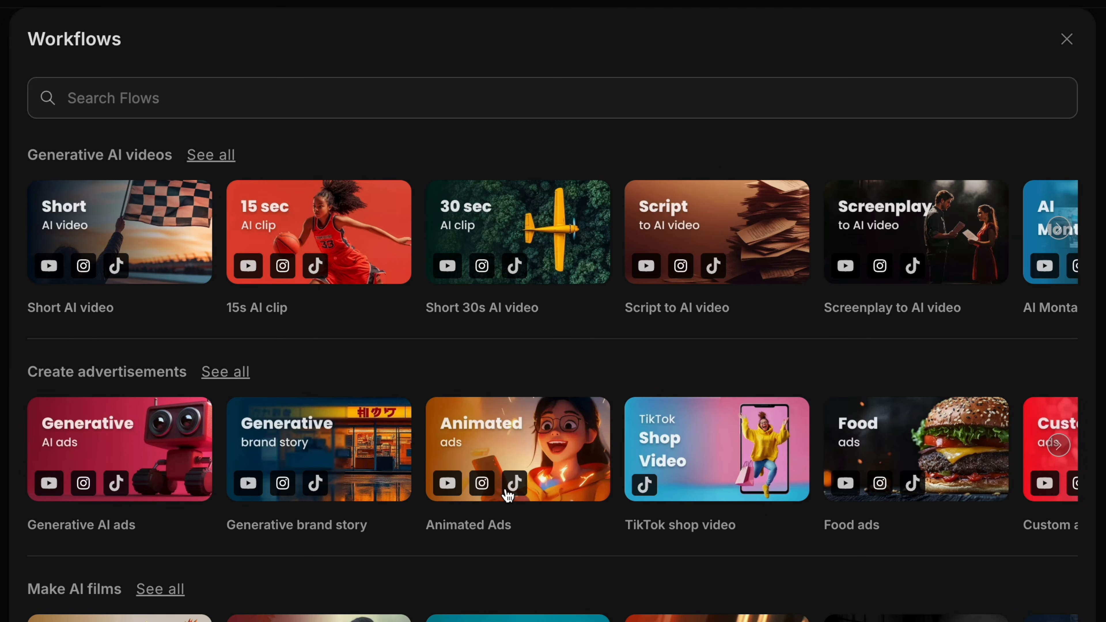
pyautogui.scroll(-2, 507, 494)
pyautogui.scroll(-6, 508, 495)
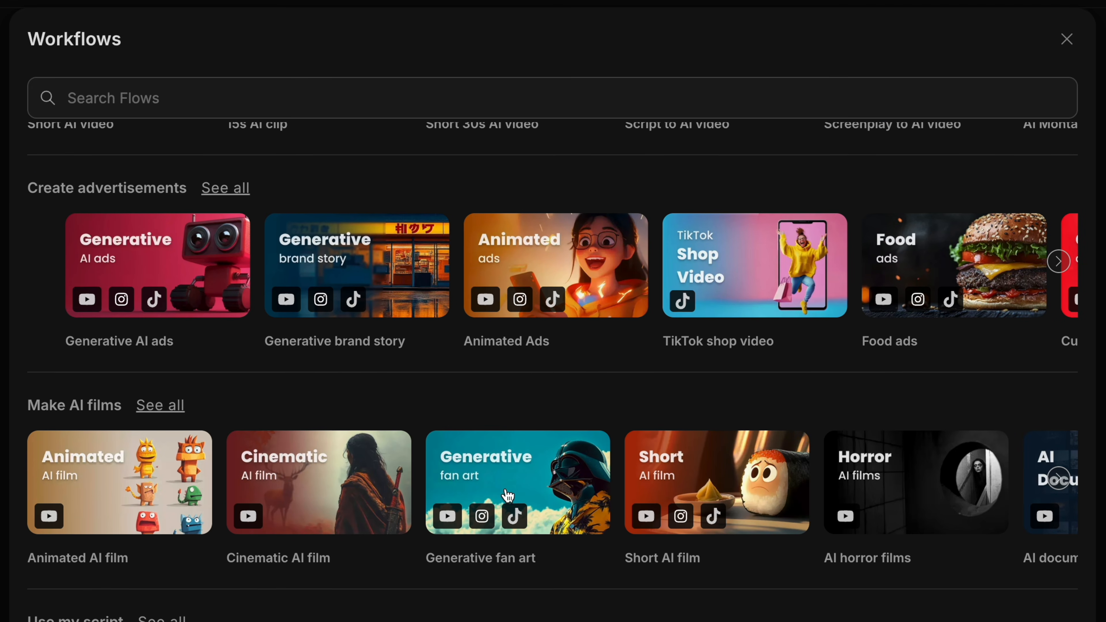
pyautogui.scroll(-8, 507, 495)
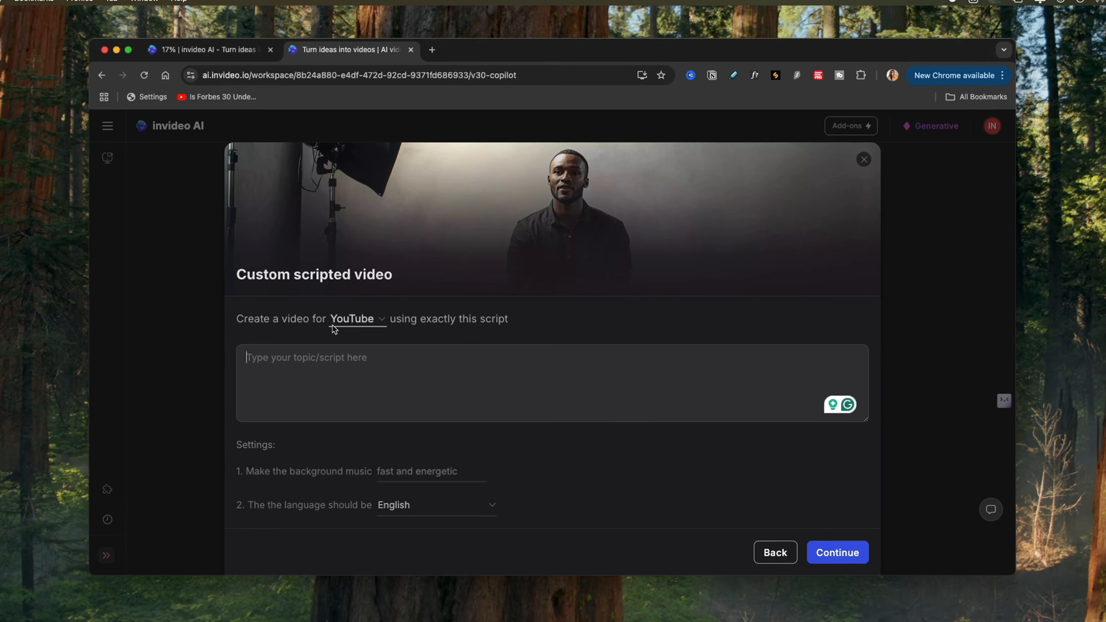
pyautogui.click(355, 322)
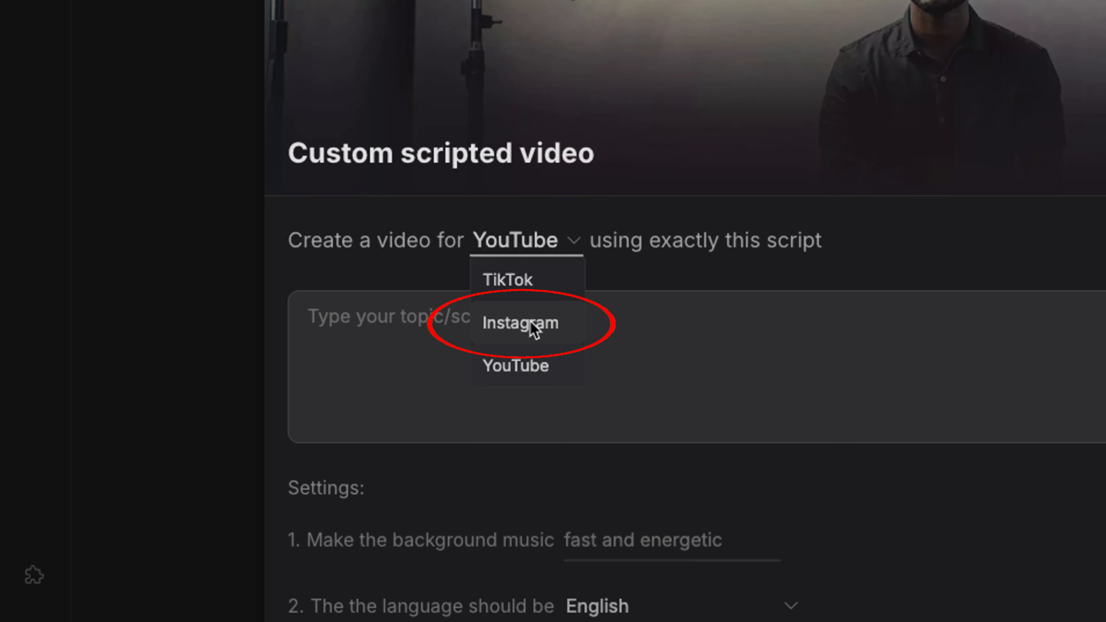
pyautogui.click(531, 325)
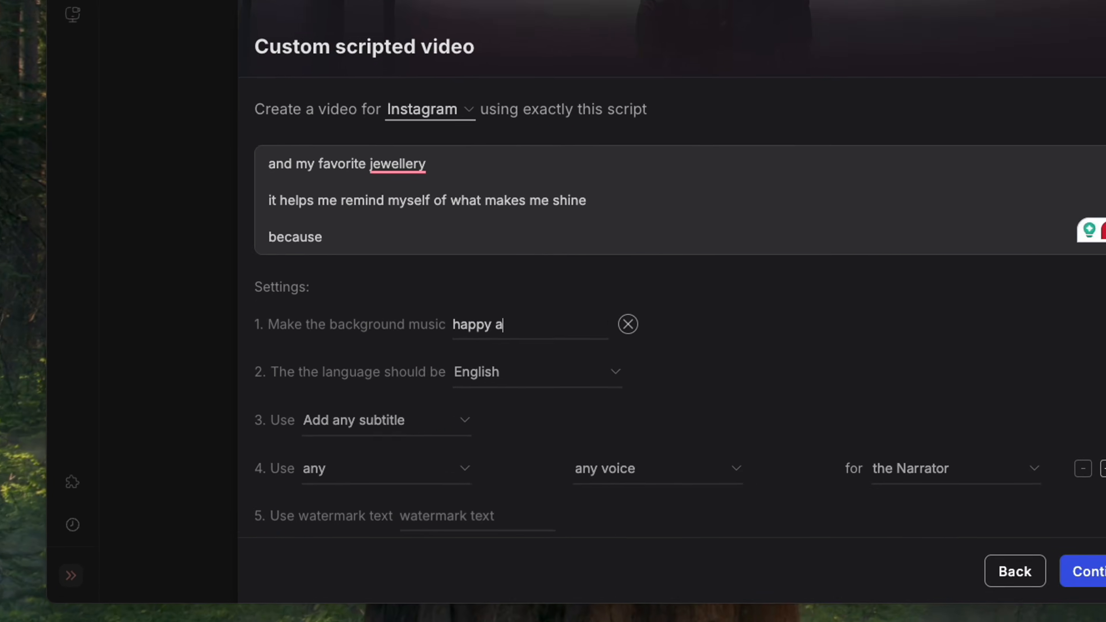
# Step: Set the background music to "happy and acoustic" and the subtitles to clean with no outline
pyautogui.write('nd acoustic')
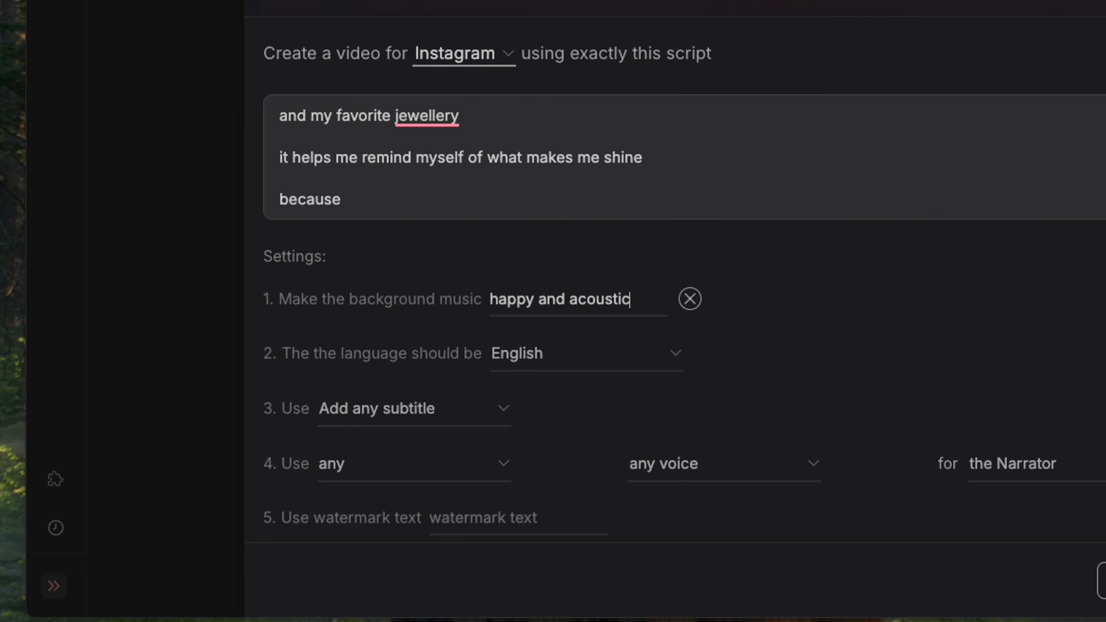
pyautogui.click(362, 421)
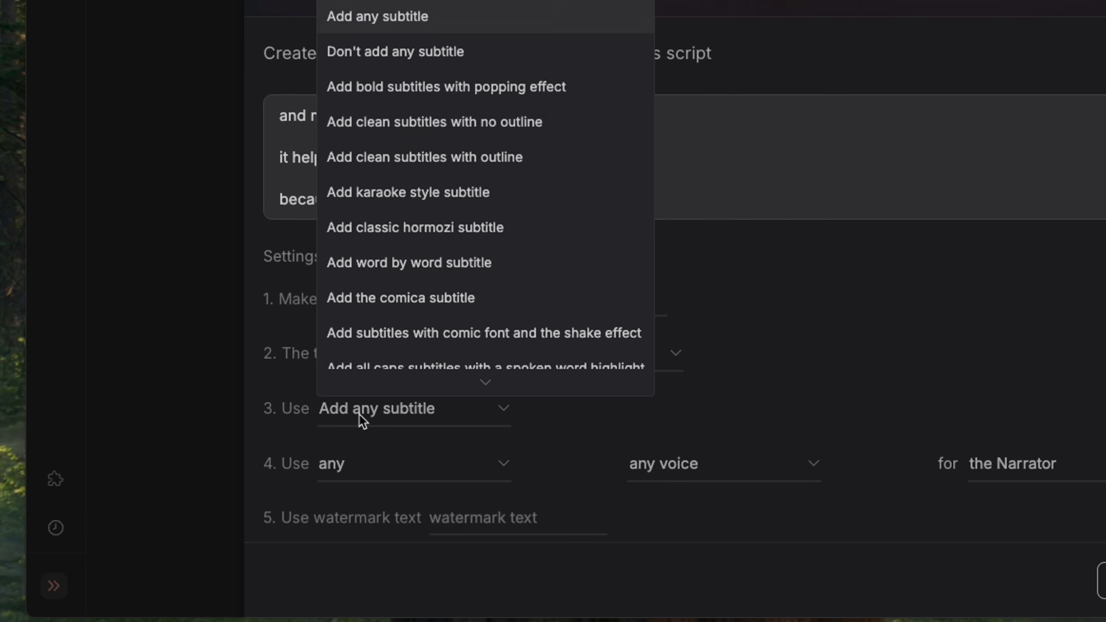
pyautogui.click(518, 110)
# Step: Set the narrator to use my voice with the cloned Voice 1
pyautogui.scroll(-3, 435, 305)
pyautogui.click(348, 302)
pyautogui.click(370, 444)
pyautogui.click(690, 305)
pyautogui.click(696, 347)
# Step: Restrict the video to only generated media and add a Disney Pixar style setting
pyautogui.click(452, 420)
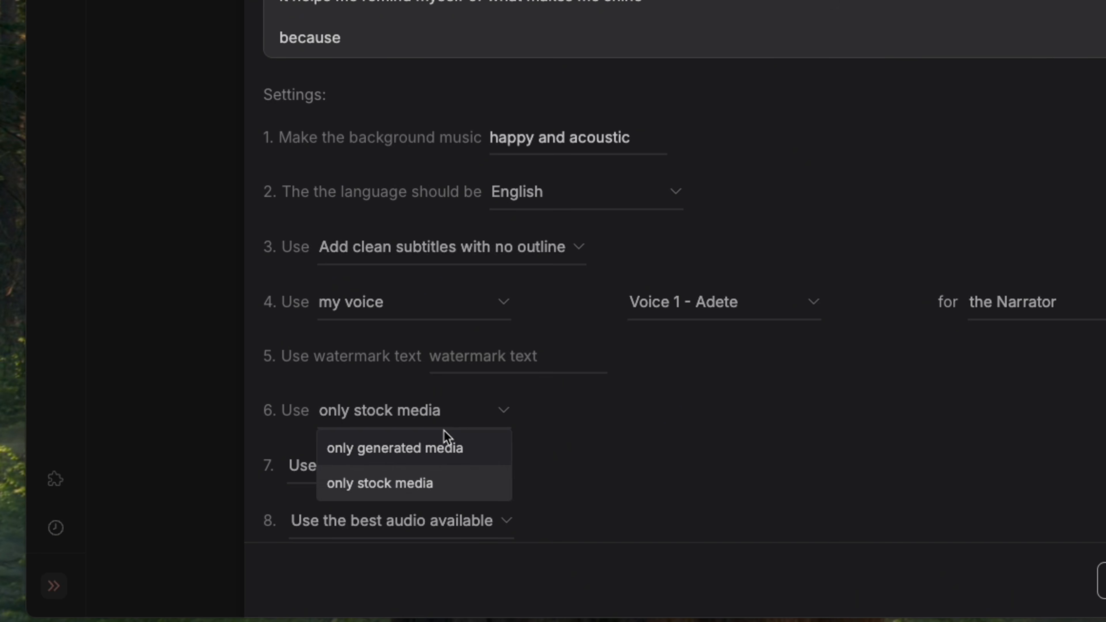
pyautogui.click(438, 440)
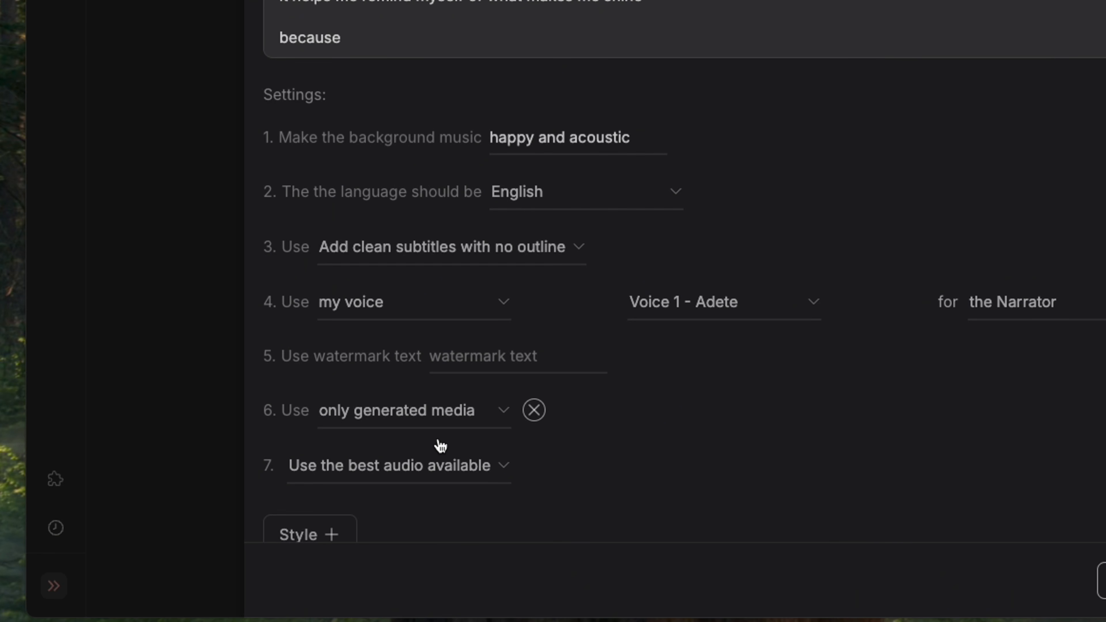
pyautogui.scroll(-1, 440, 445)
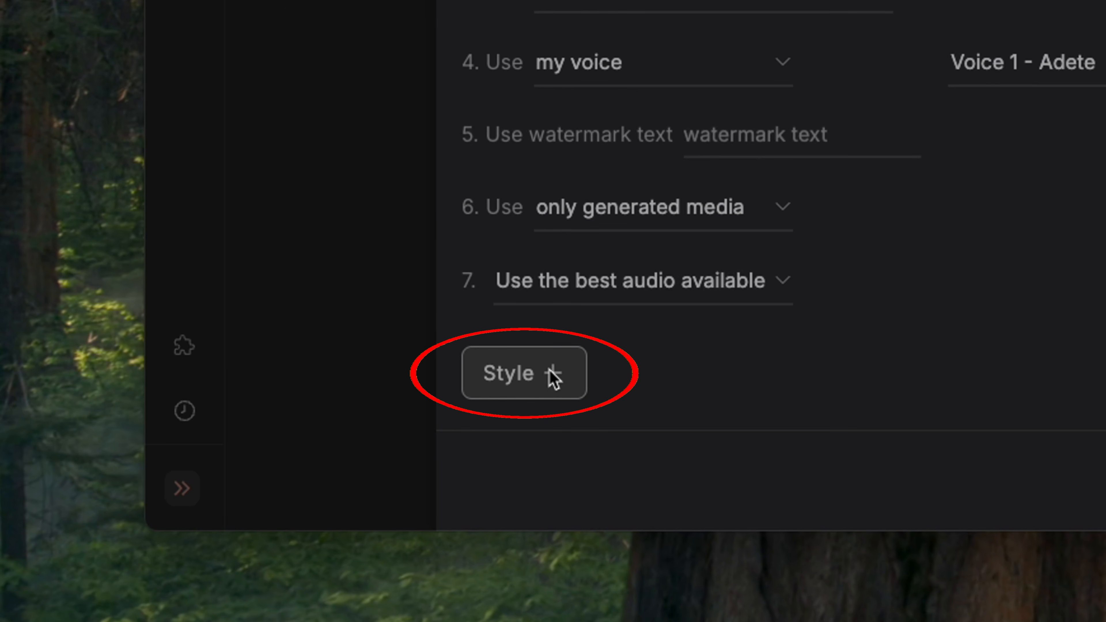
pyautogui.click(553, 379)
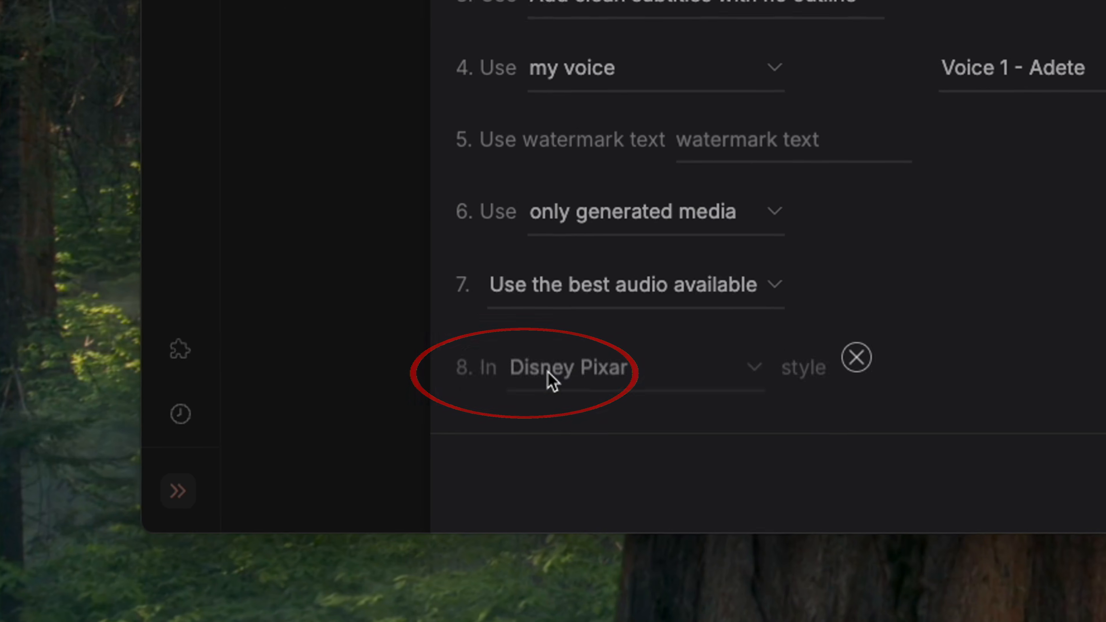
pyautogui.click(618, 376)
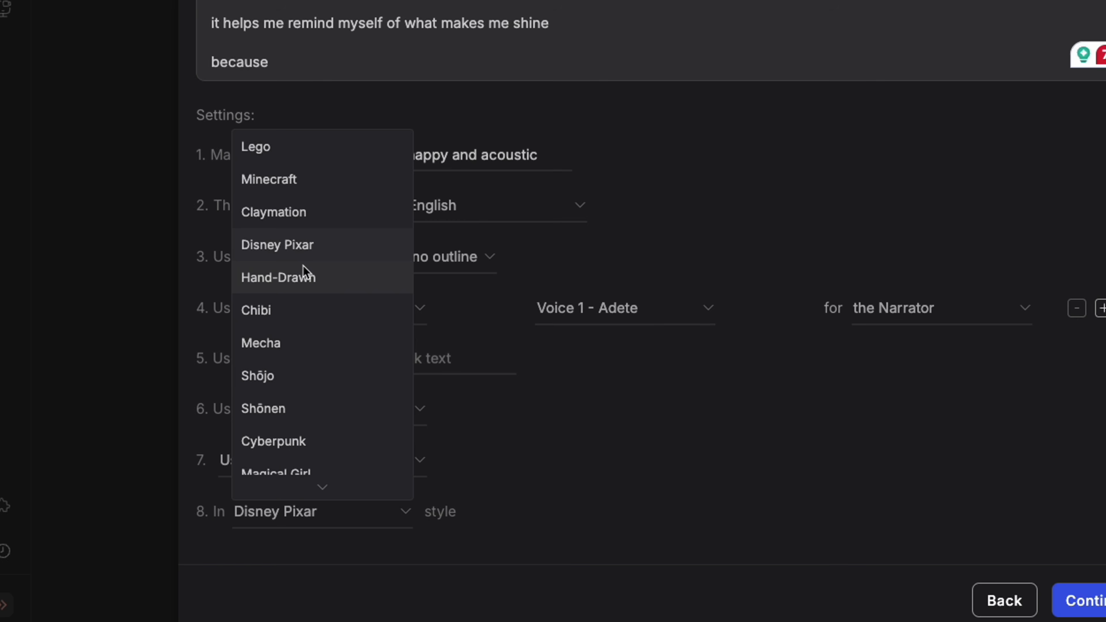
pyautogui.click(296, 244)
pyautogui.scroll(-1, 437, 436)
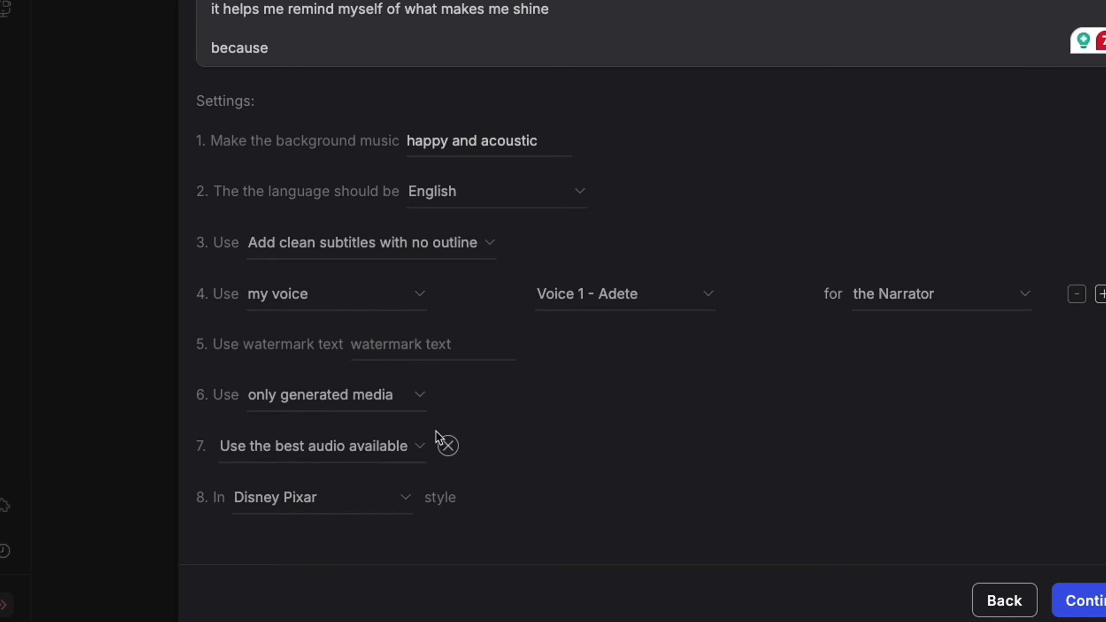
# Step: Set the audio source to the best audio available and start generating the generative-media video for Instagram Reels
pyautogui.click(380, 451)
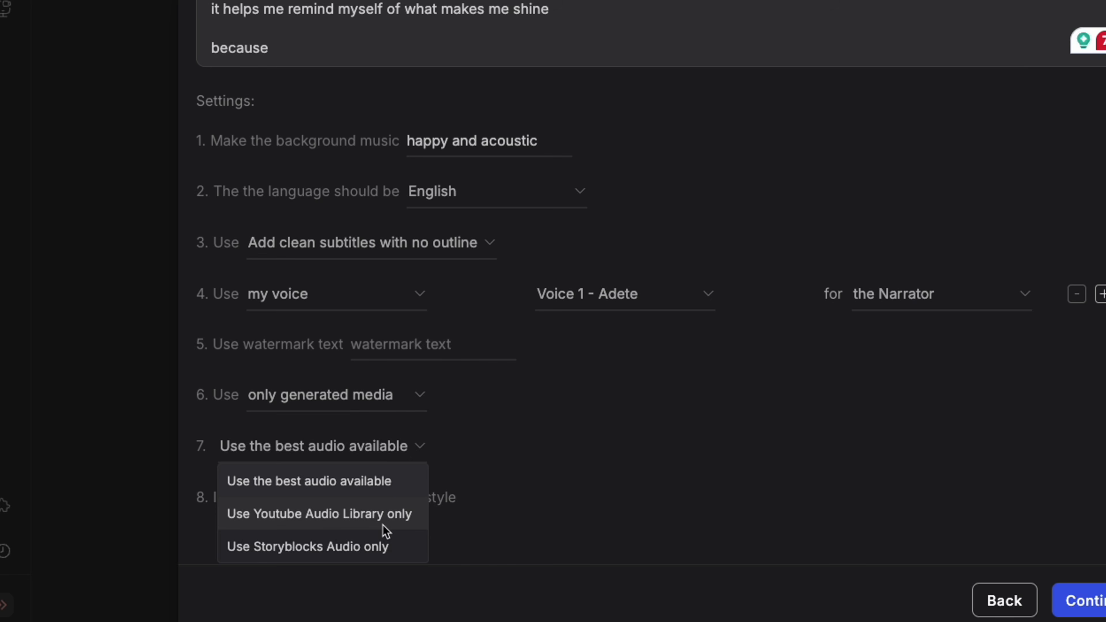
pyautogui.click(369, 479)
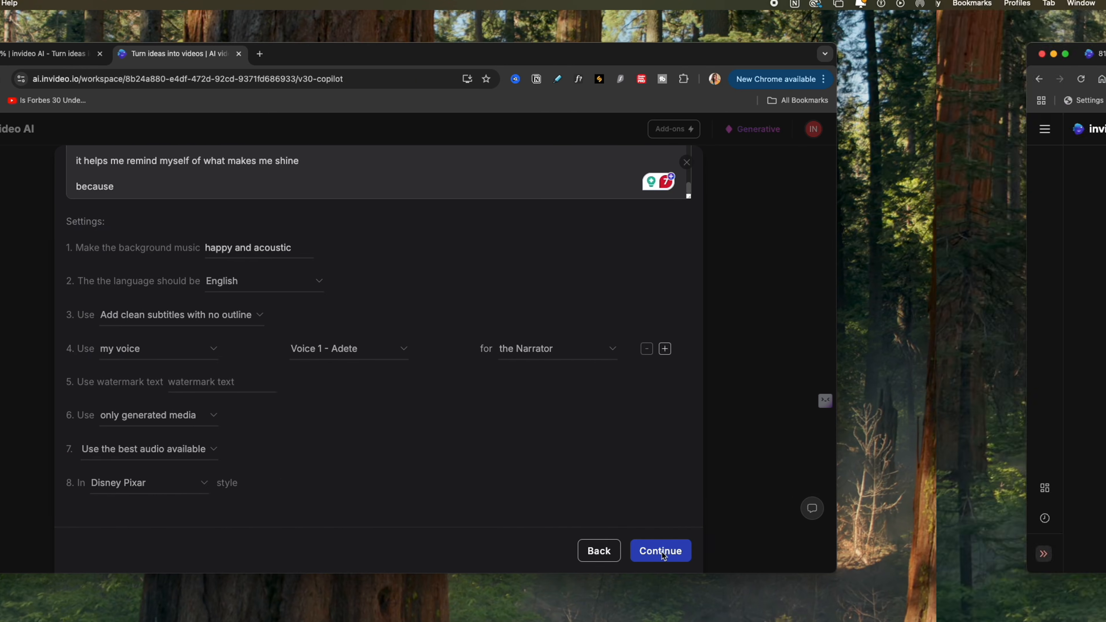
pyautogui.click(830, 550)
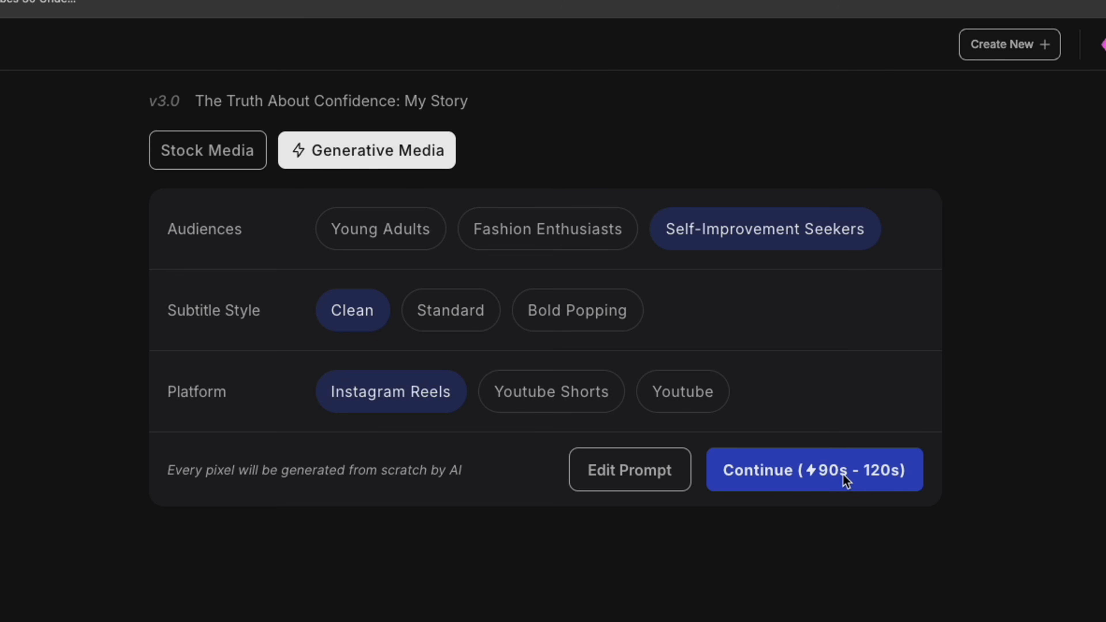
pyautogui.click(845, 480)
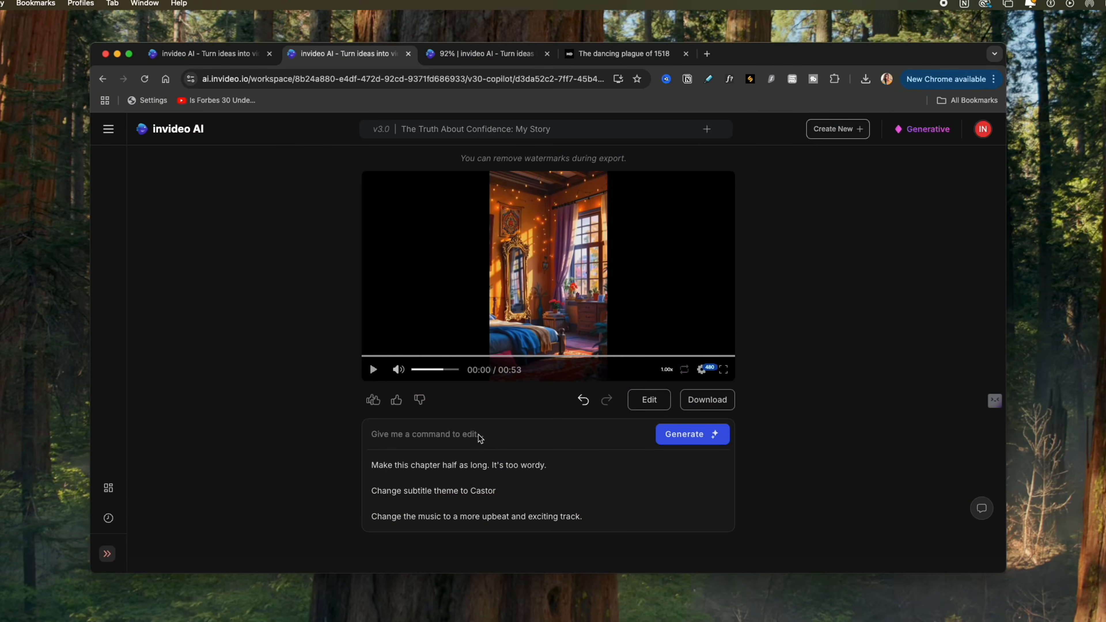
# Step: Change the first clip to a girl wearing jewellery while looking at herself in the mirror, and play the edited video
pyautogui.write('change th')
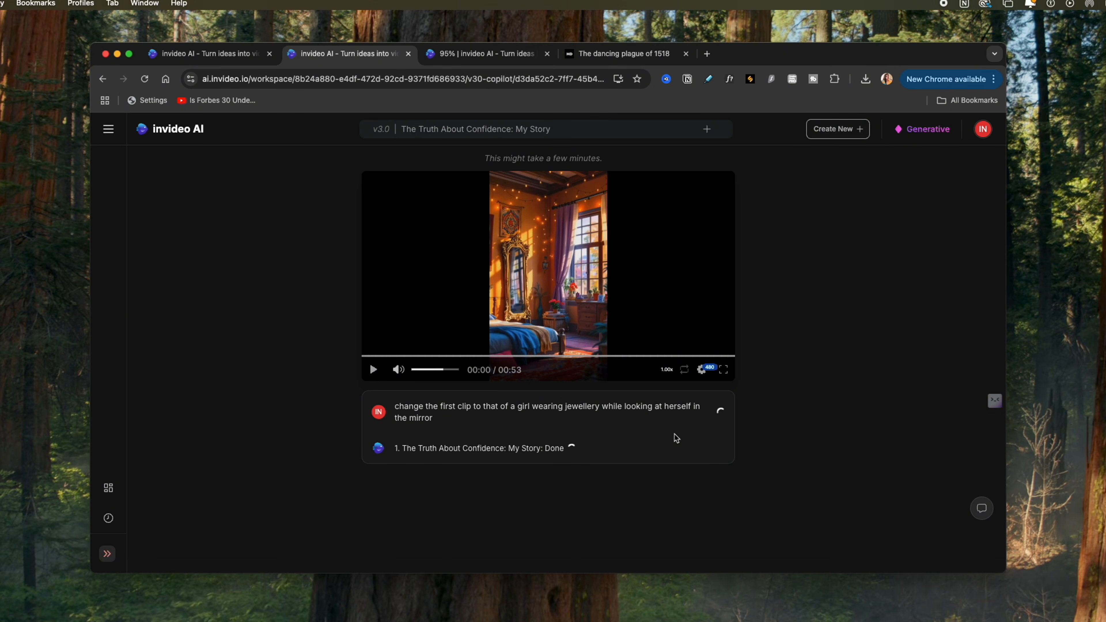
pyautogui.click(259, 432)
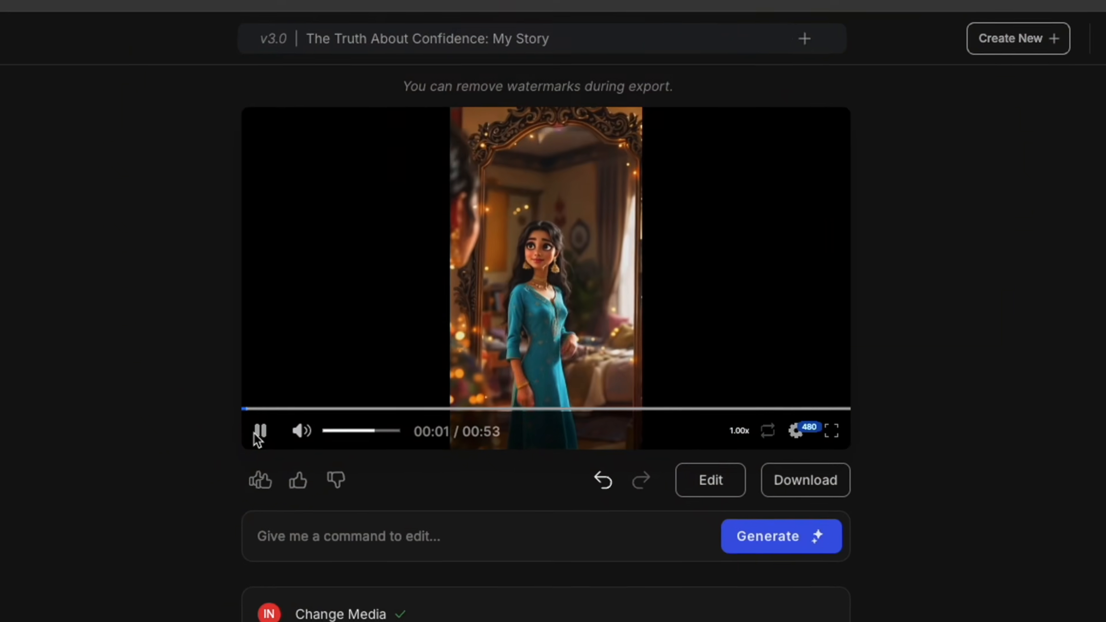